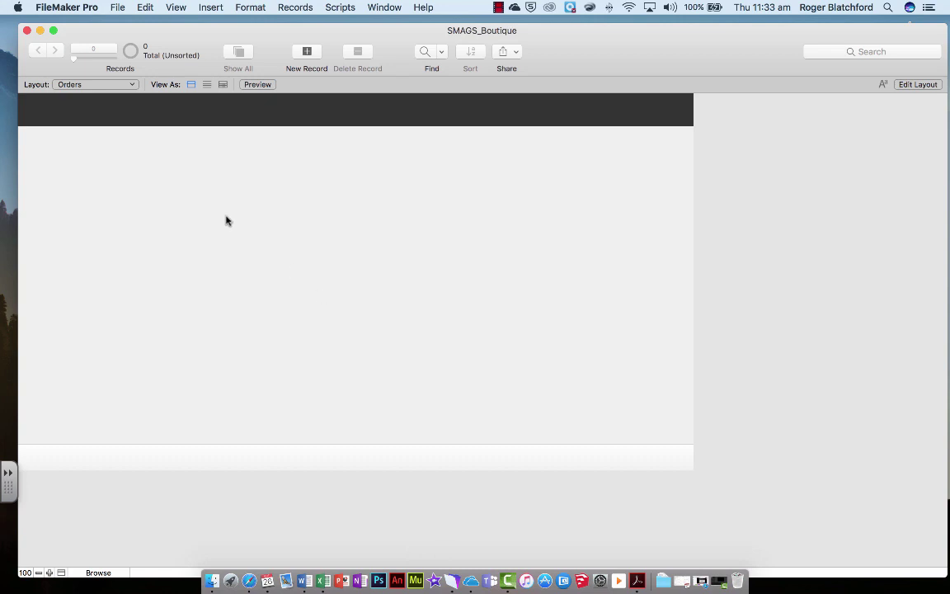
Switch the database window to the Customer layout.
left_click_drag(203, 36, 206, 32)
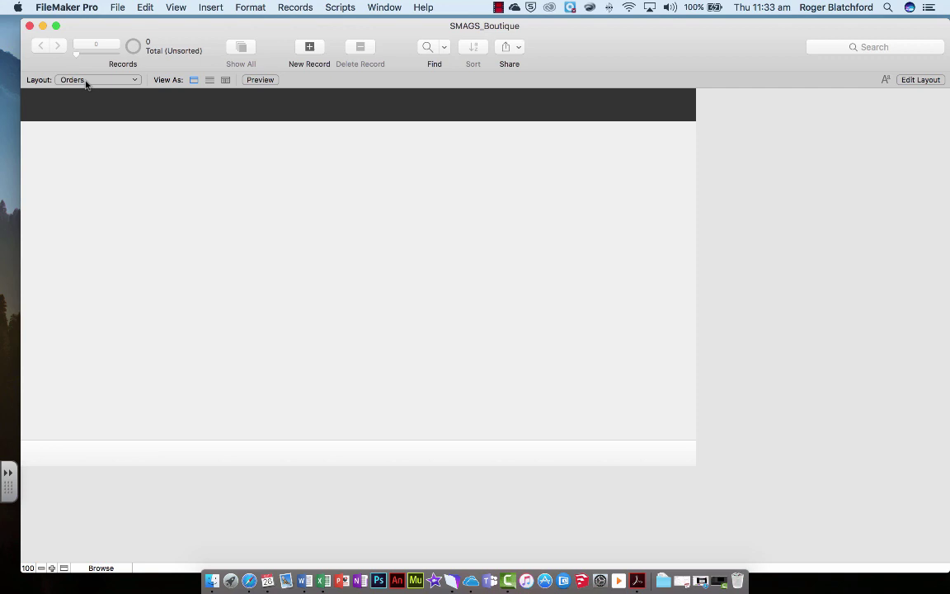
left_click(119, 80)
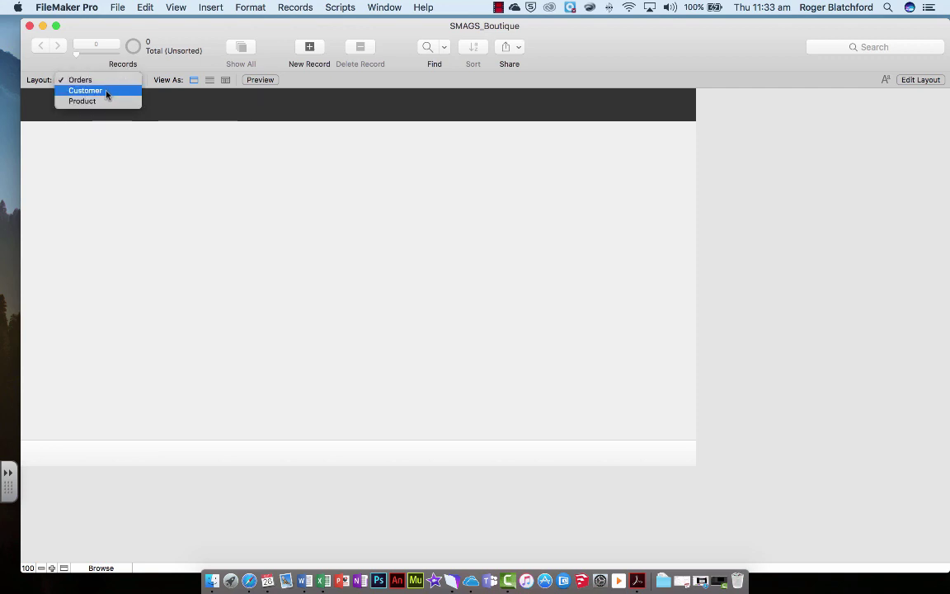
left_click(98, 91)
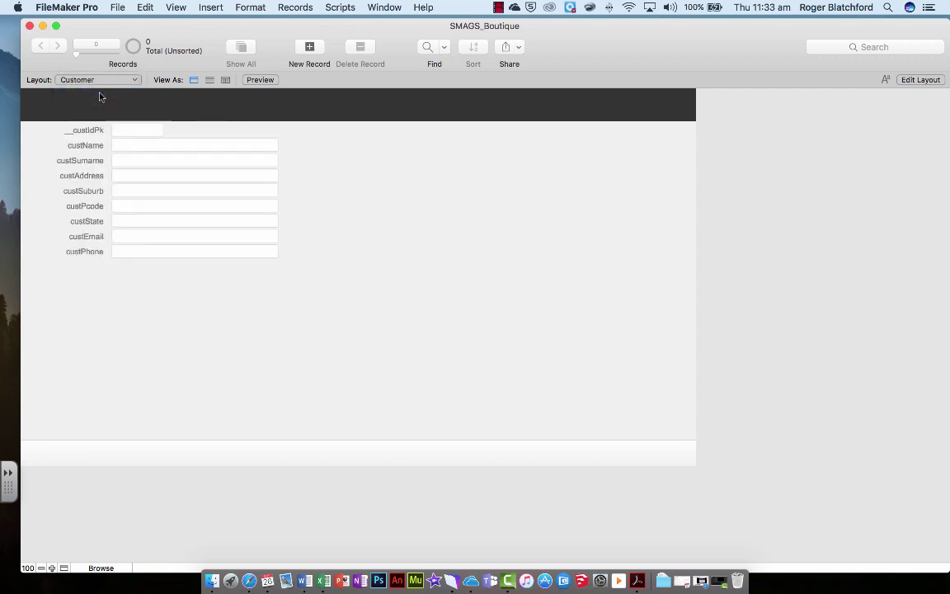
Start File > Import Records > File and select tblCustomers in the SMAGS_database folder.
left_click(118, 7)
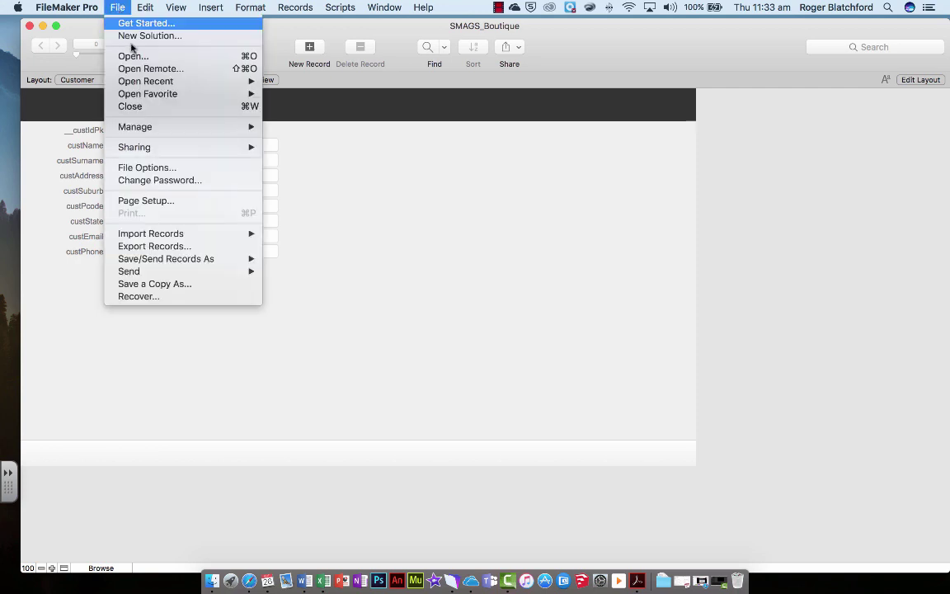
mouse_move(165, 236)
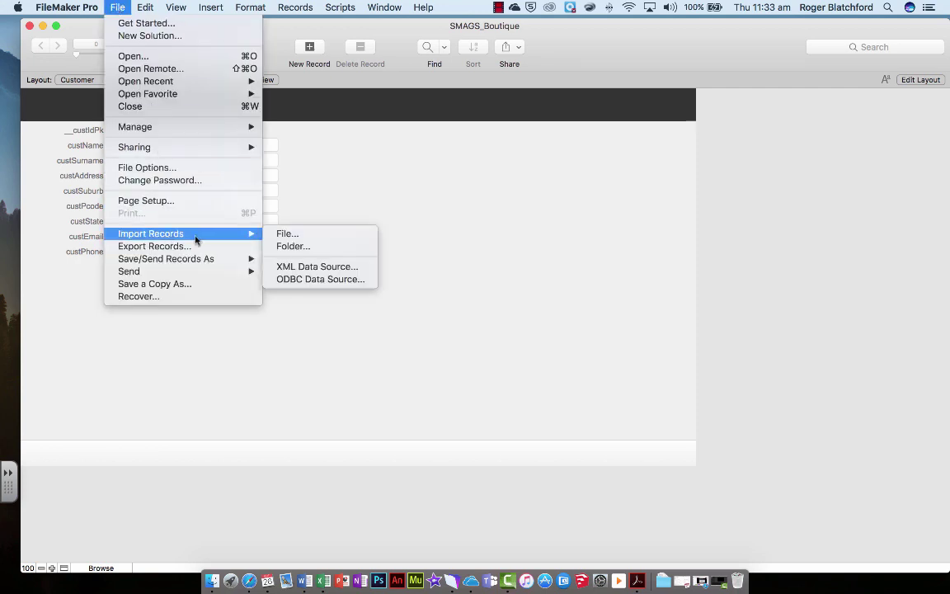
left_click(304, 237)
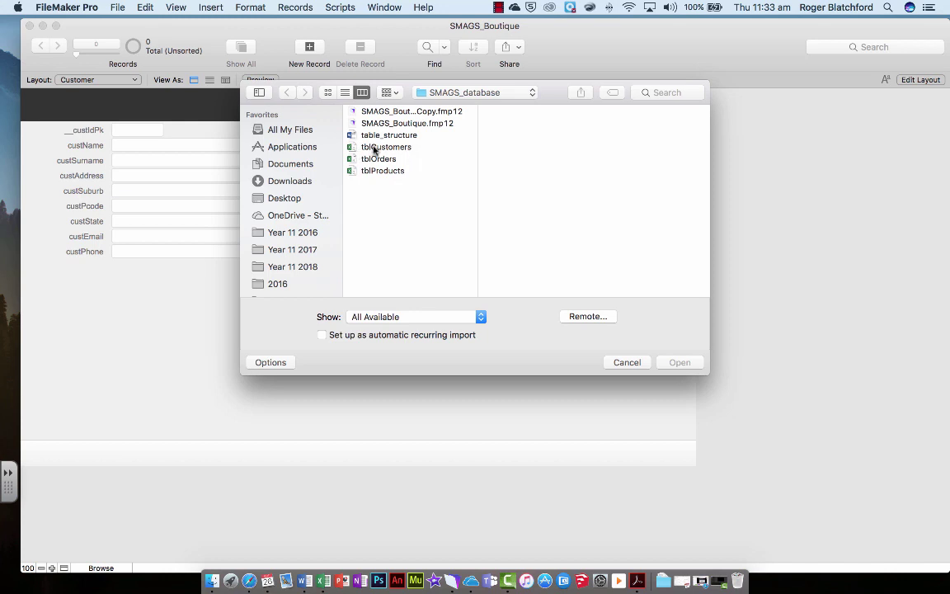
left_click(392, 148)
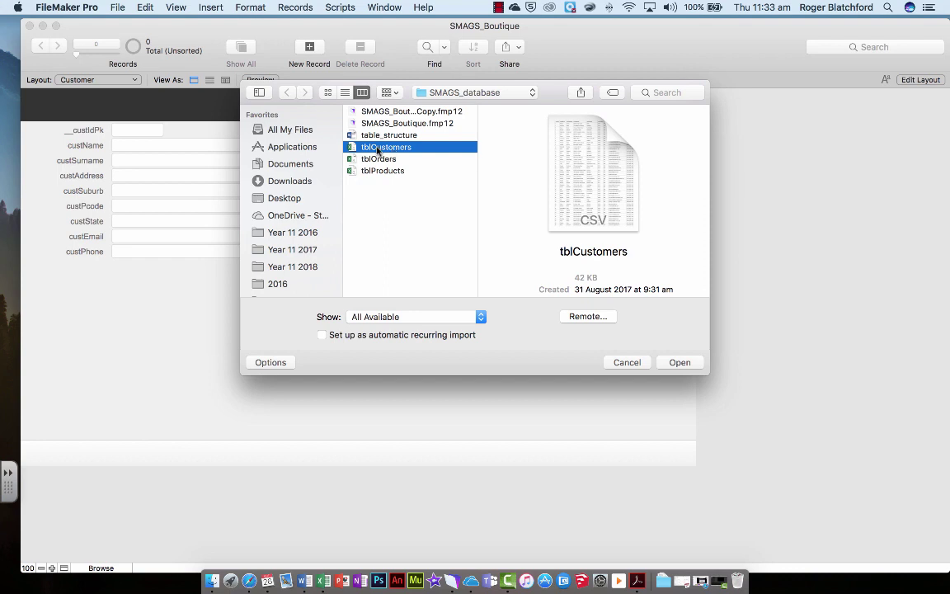
Open tblCustomers.csv and import all 459 customer records with the default field mapping.
left_click(679, 363)
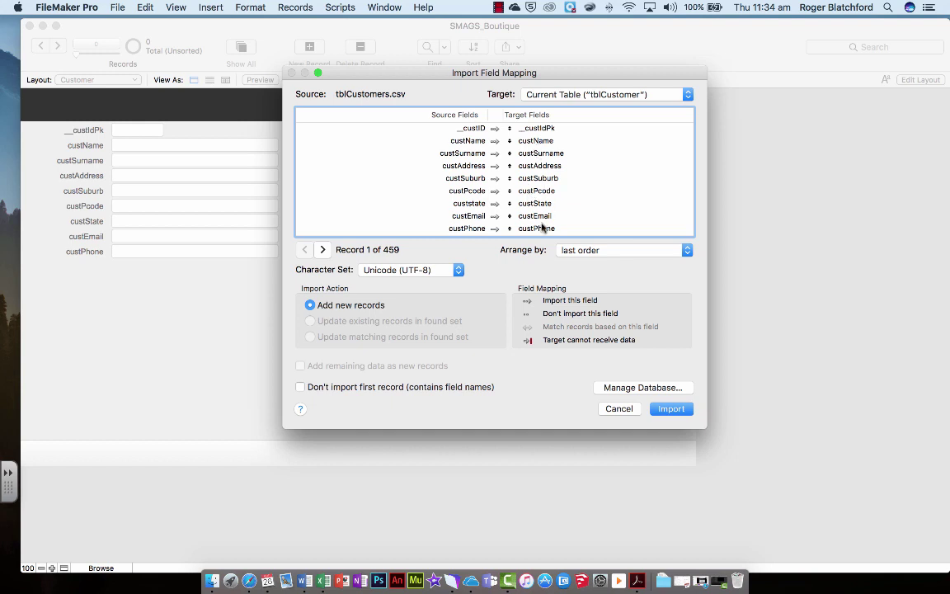
left_click(670, 409)
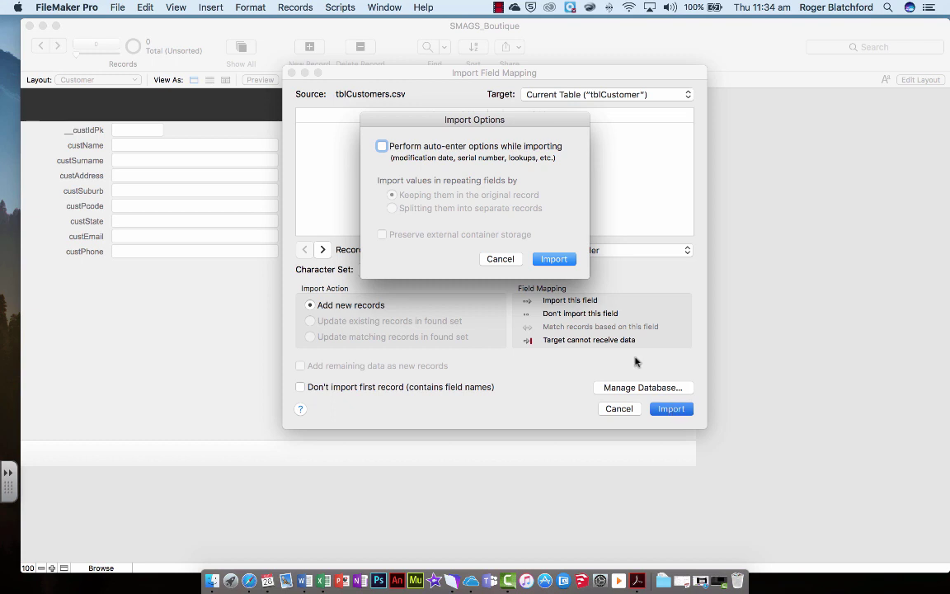
left_click(555, 259)
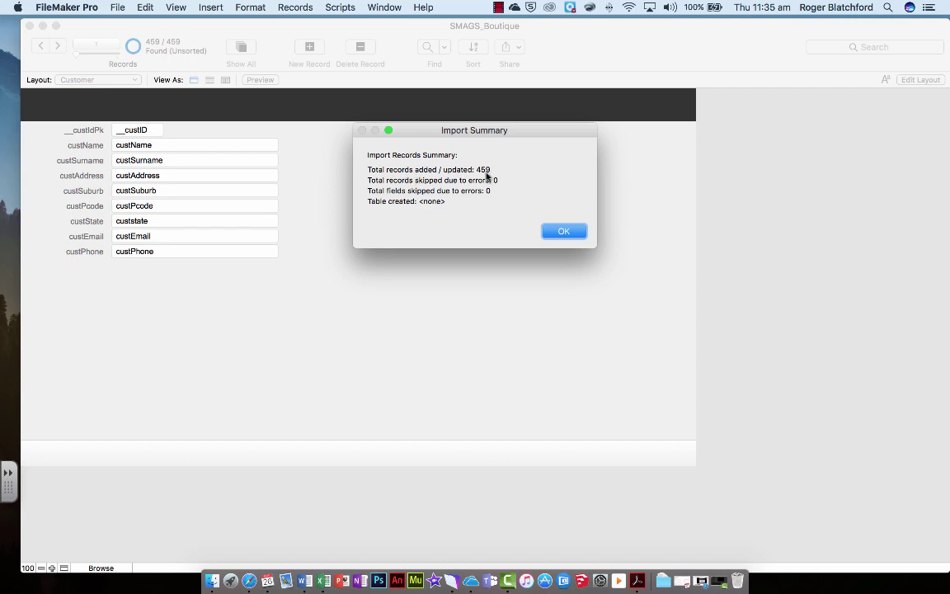
Close the import summary, then step forward five customer records and back four.
left_click(564, 232)
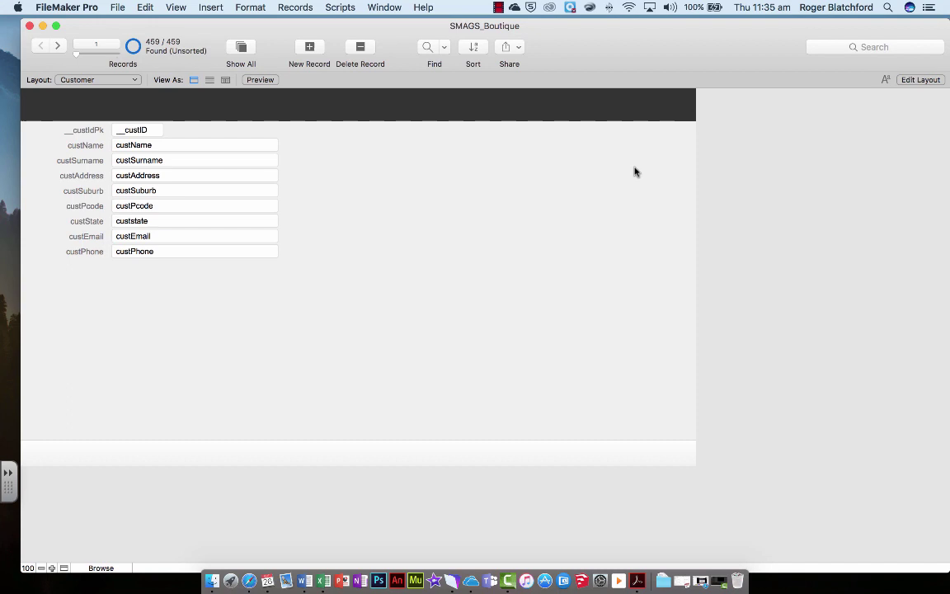
left_click(58, 46)
left_click(58, 46)
left_click(58, 46)
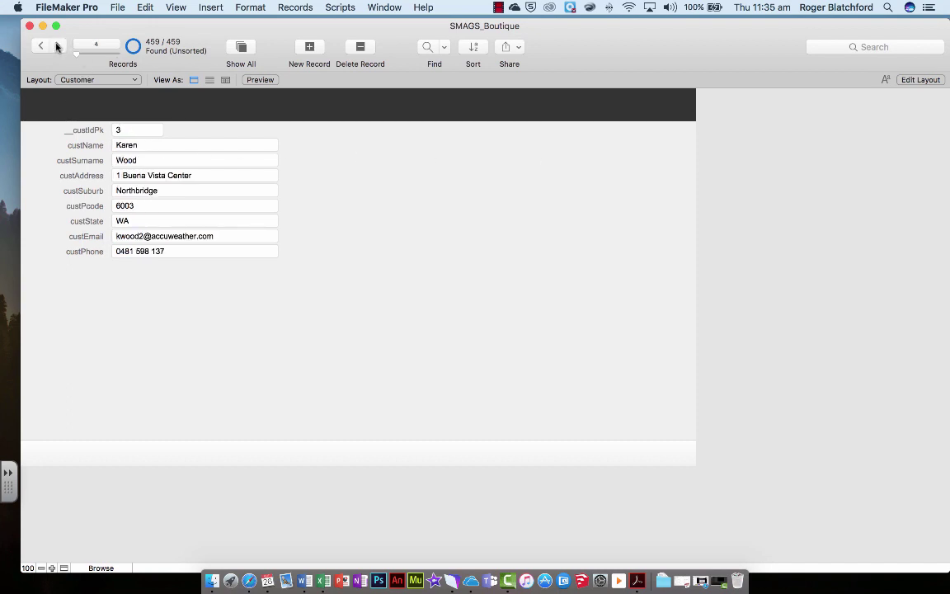
left_click(58, 46)
left_click(56, 46)
left_click(37, 46)
left_click(37, 46)
left_click(37, 46)
left_click(38, 46)
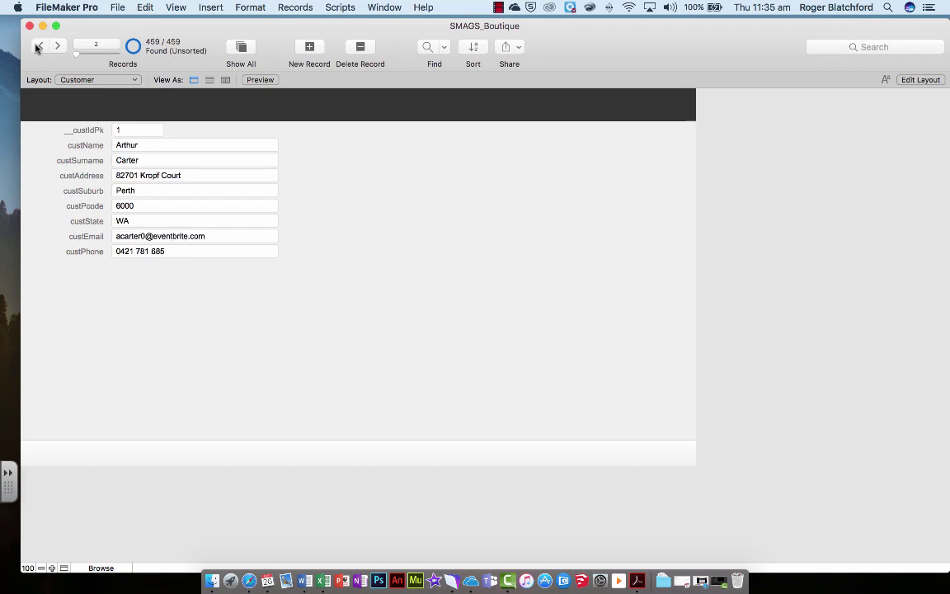
left_click(37, 46)
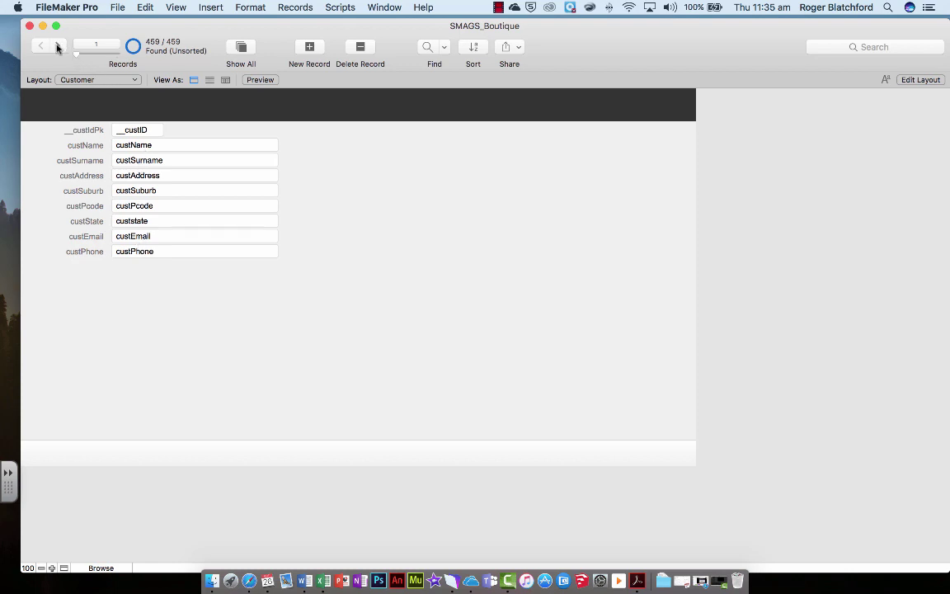
Browse forward six more customer records and back six to check the imported details.
left_click(58, 47)
left_click(57, 47)
left_click(58, 47)
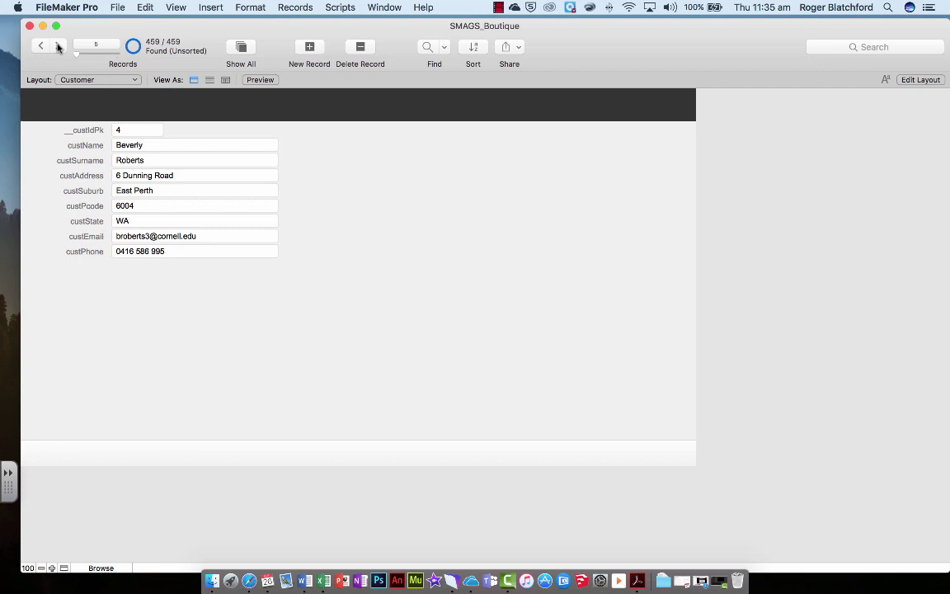
left_click(57, 47)
left_click(58, 47)
left_click(57, 47)
left_click(58, 47)
left_click(58, 47)
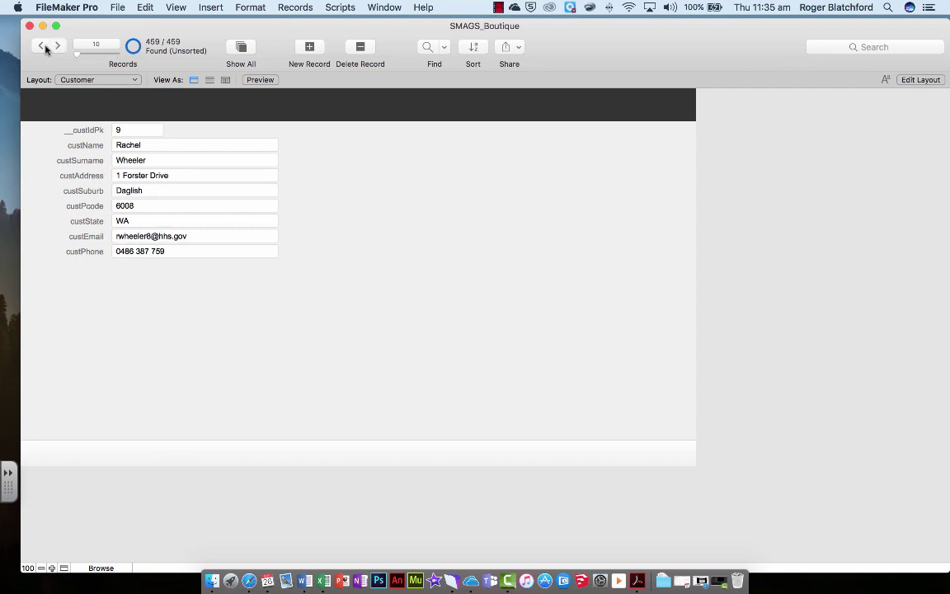
left_click(41, 47)
left_click(40, 47)
left_click(40, 47)
left_click(40, 47)
left_click(40, 47)
left_click(40, 47)
left_click(41, 47)
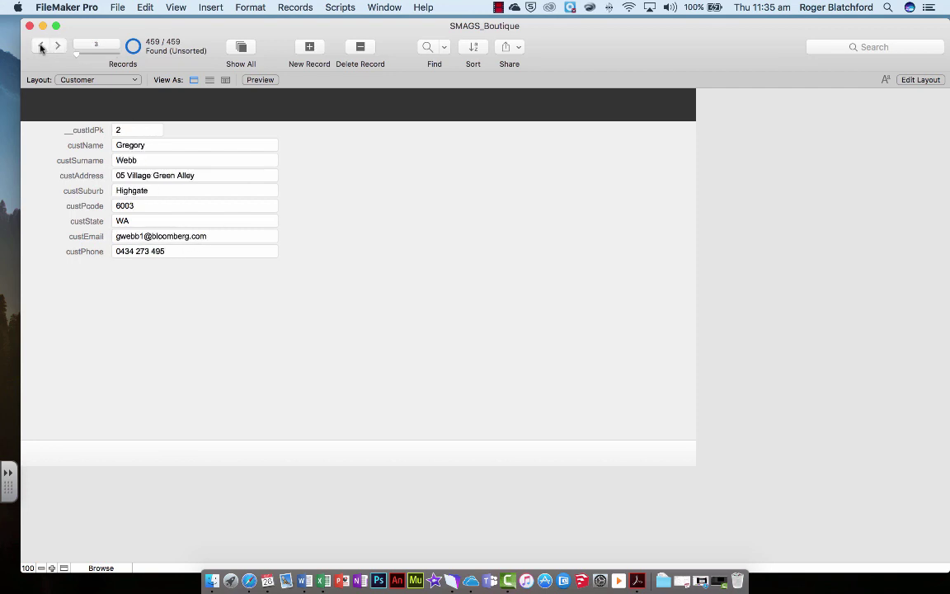
left_click(41, 47)
left_click(40, 47)
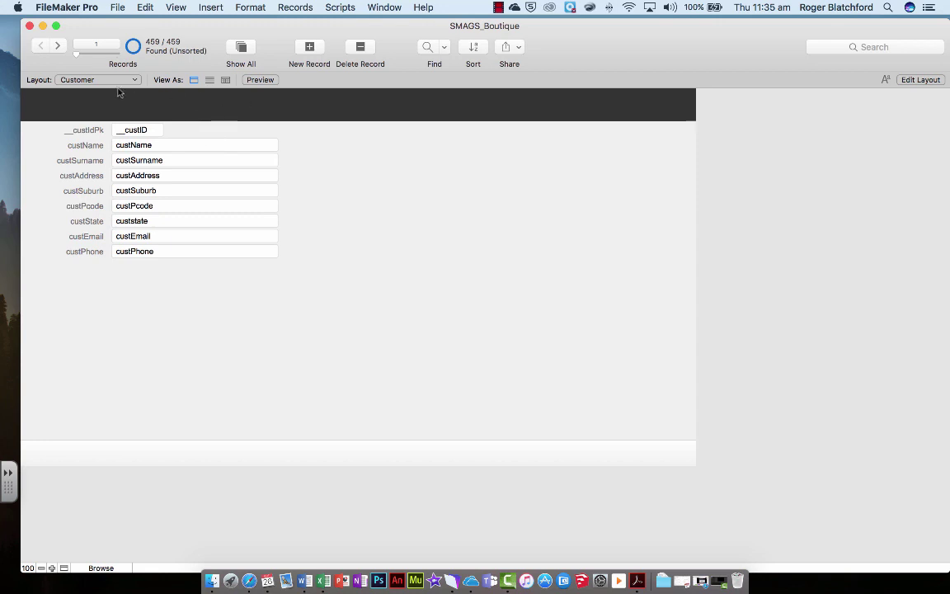
Compare the customer records in Table View and Form View twice, ending in Form View.
left_click(194, 80)
left_click(225, 80)
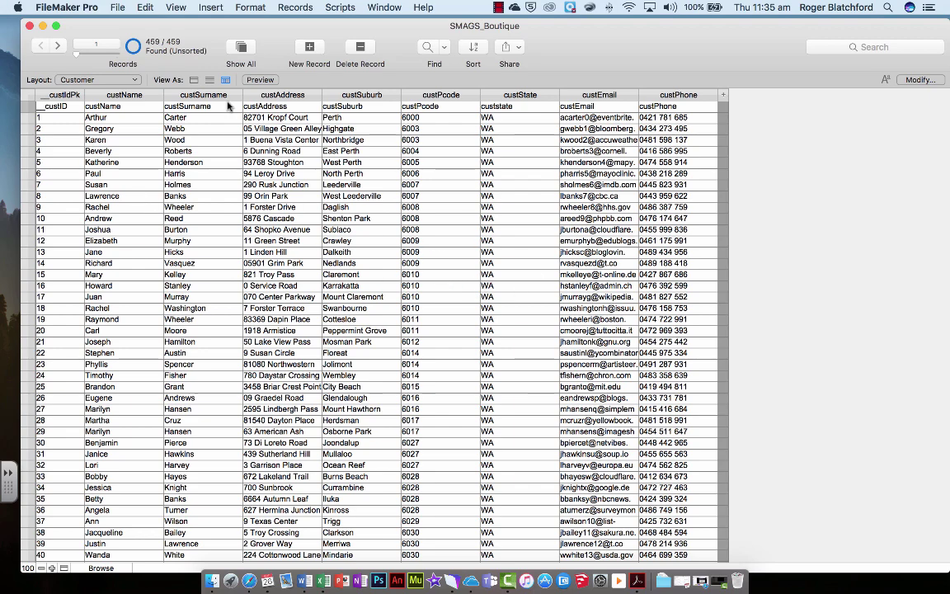
left_click(193, 80)
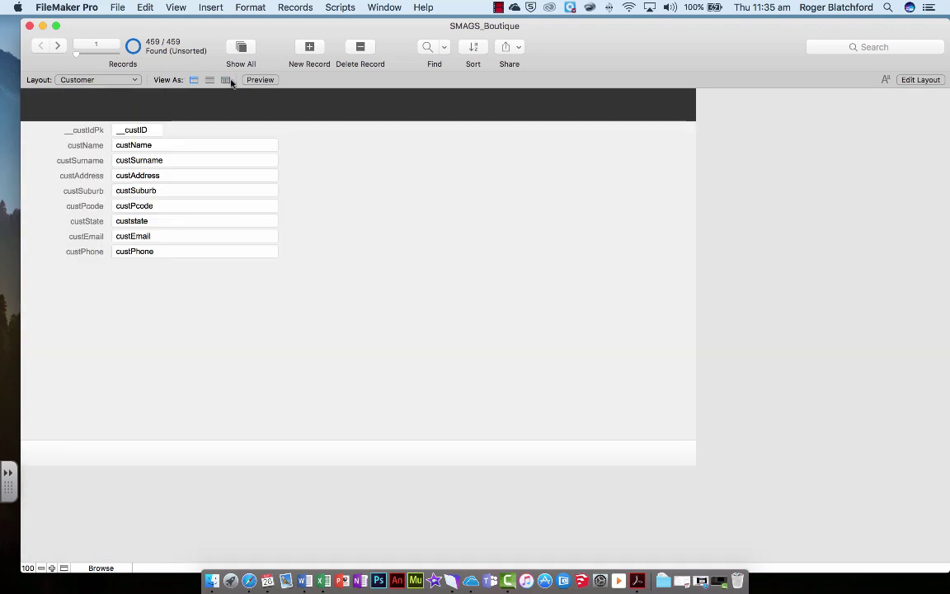
left_click(226, 80)
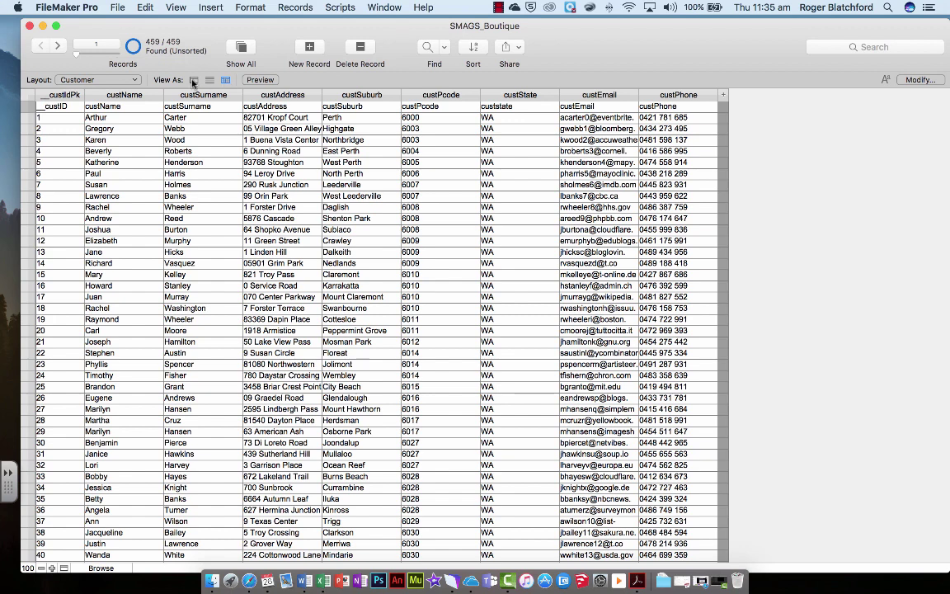
left_click(193, 80)
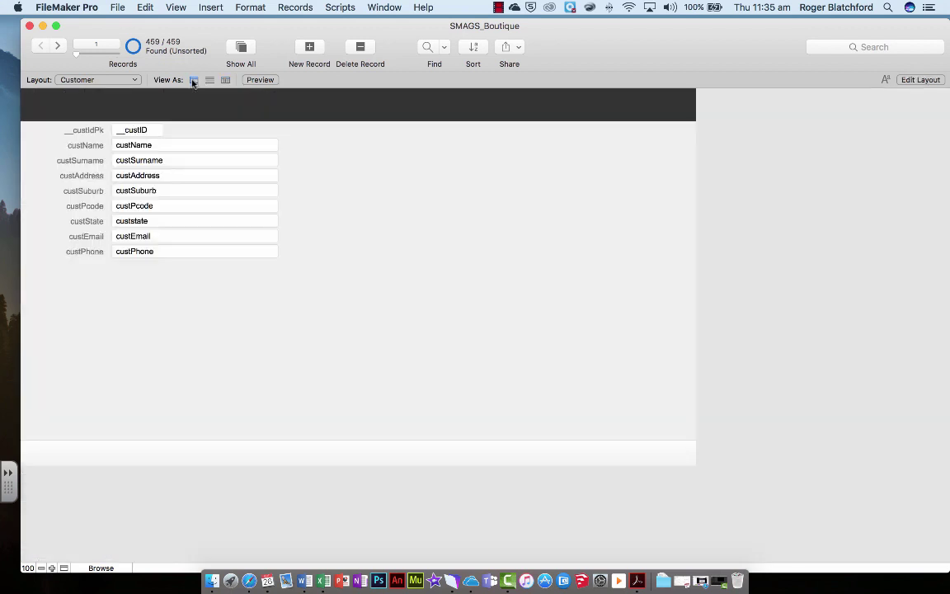
left_click(111, 80)
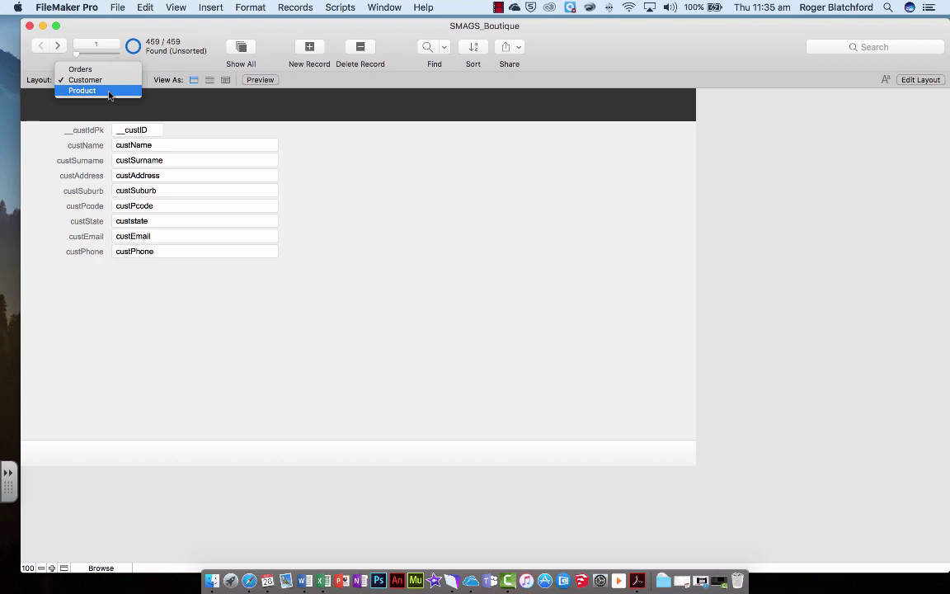
On the Product layout, open tblProducts.csv for import to show its field mapping onto tblProduct.
left_click(110, 91)
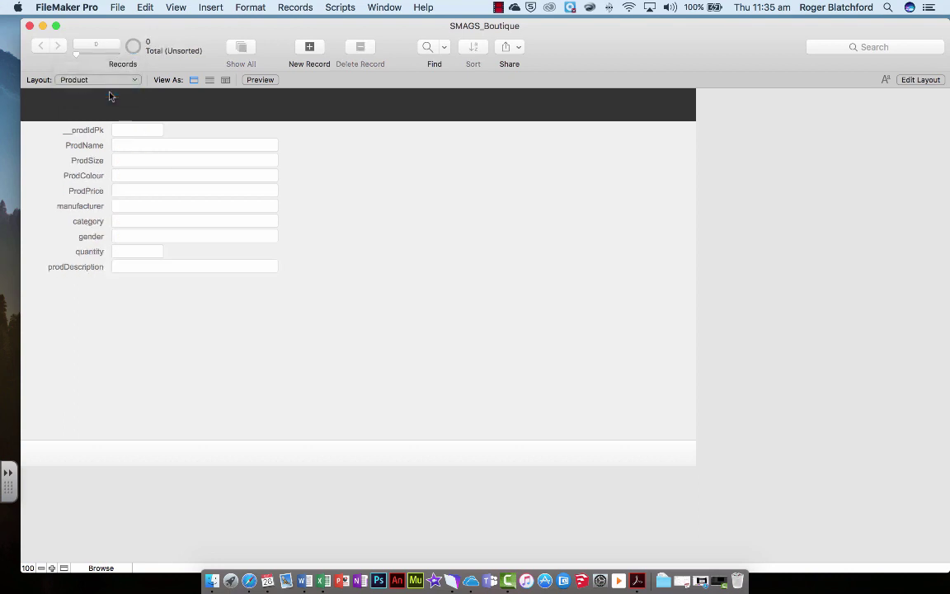
left_click(118, 7)
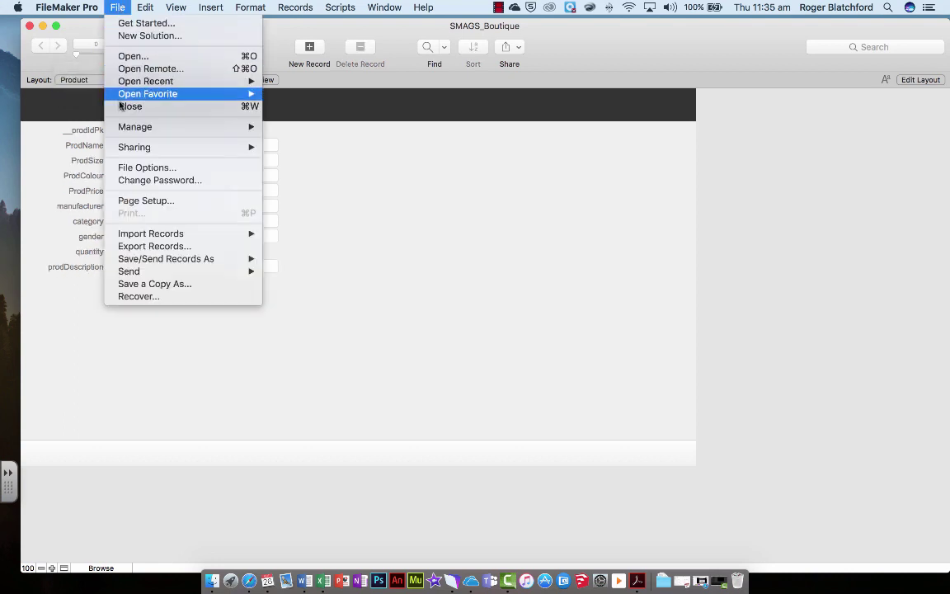
mouse_move(124, 130)
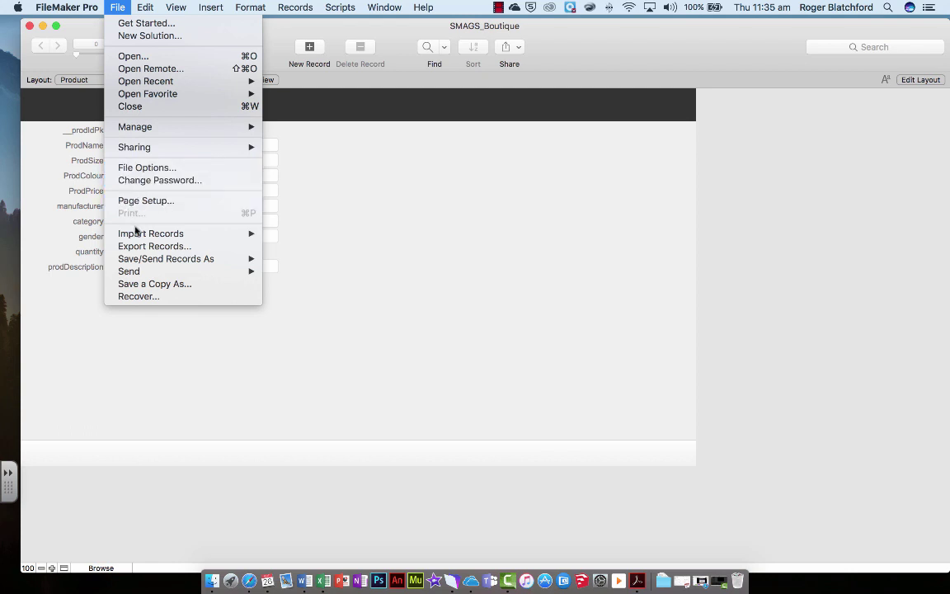
mouse_move(137, 234)
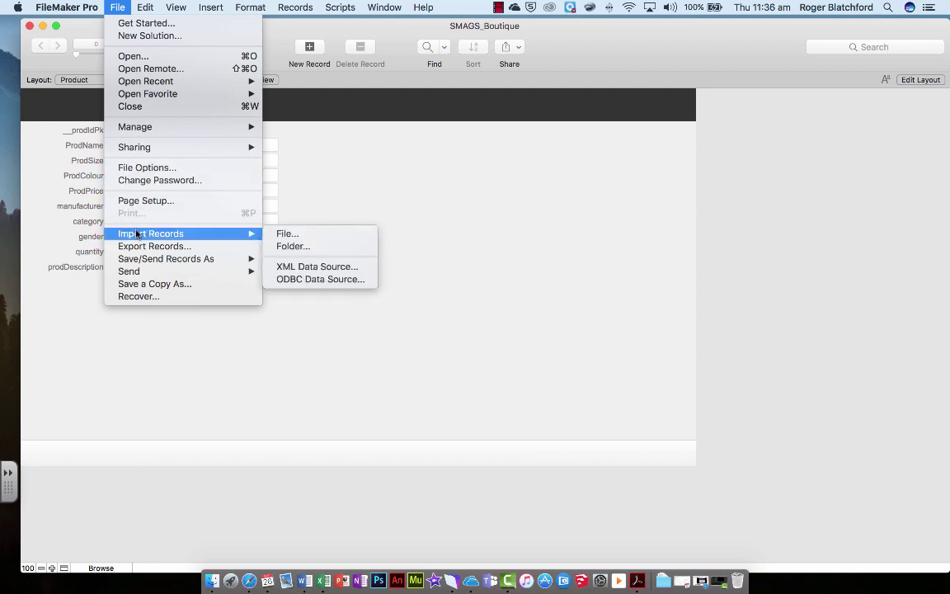
left_click(285, 235)
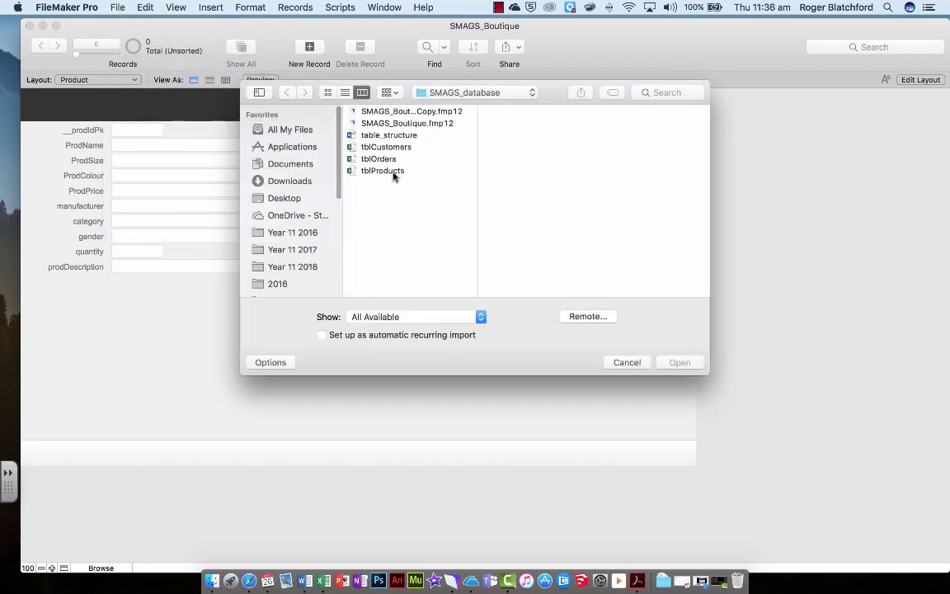
left_click(392, 171)
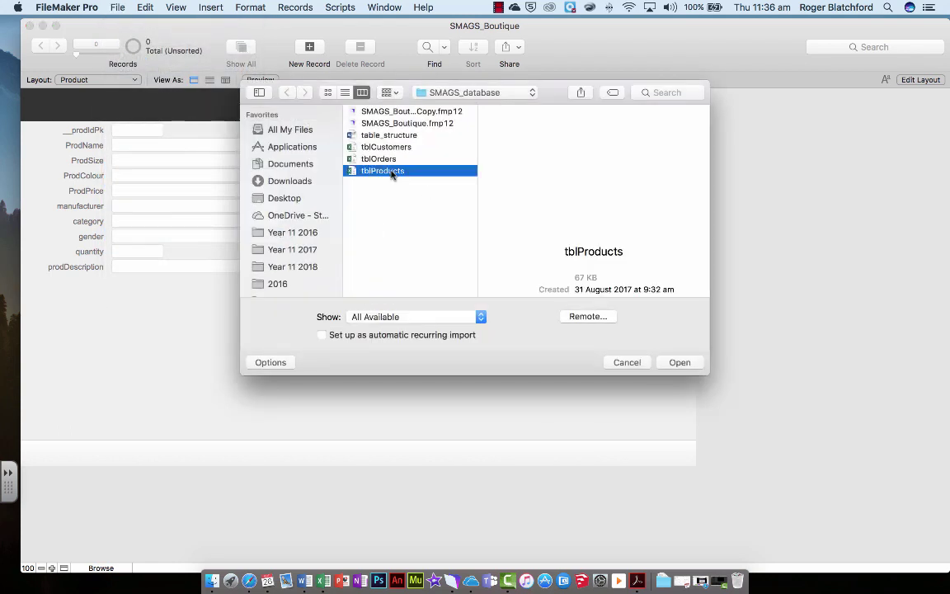
left_click(680, 362)
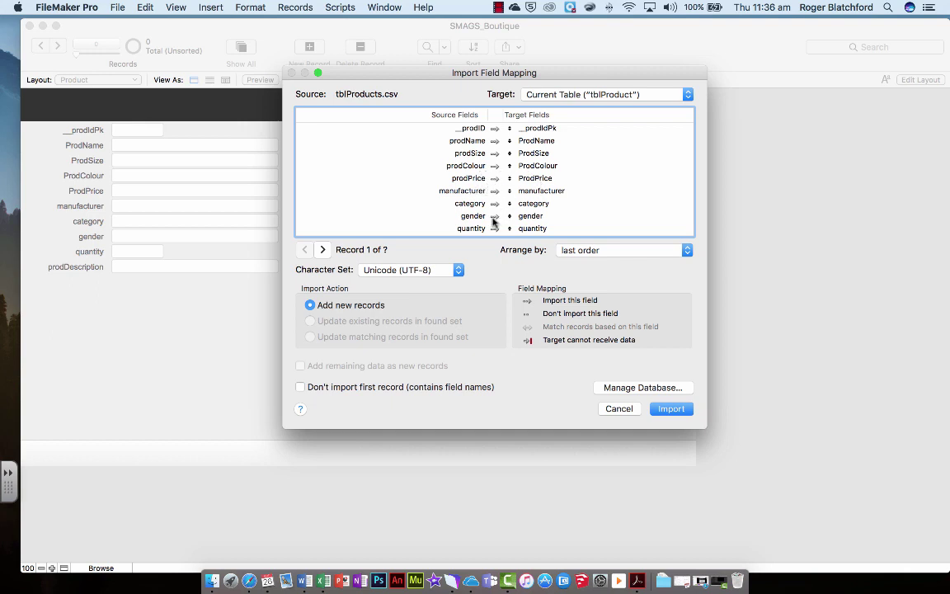
Accept the tblProducts field mapping and import the 586 product records.
scroll(402, 205, "down", 1)
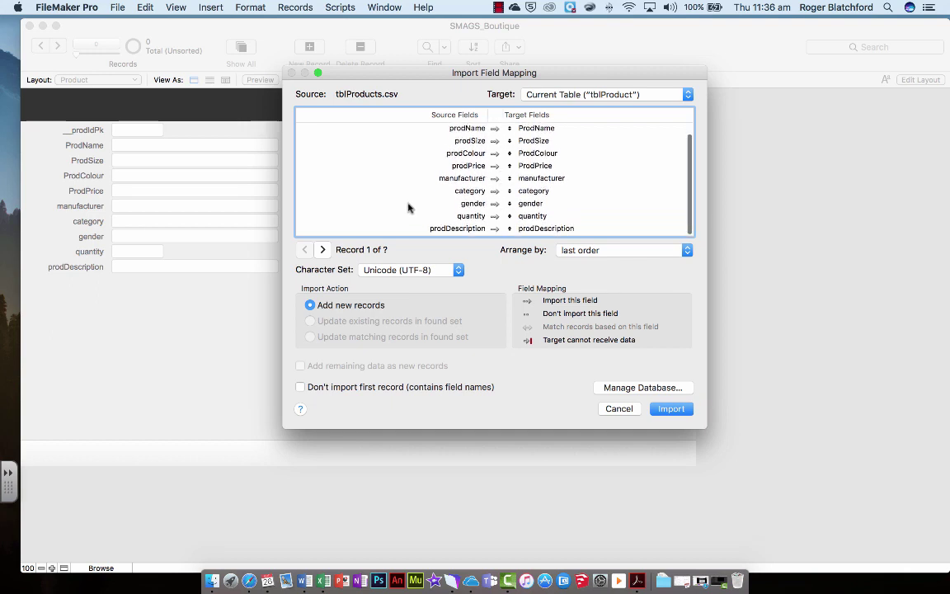
left_click(668, 410)
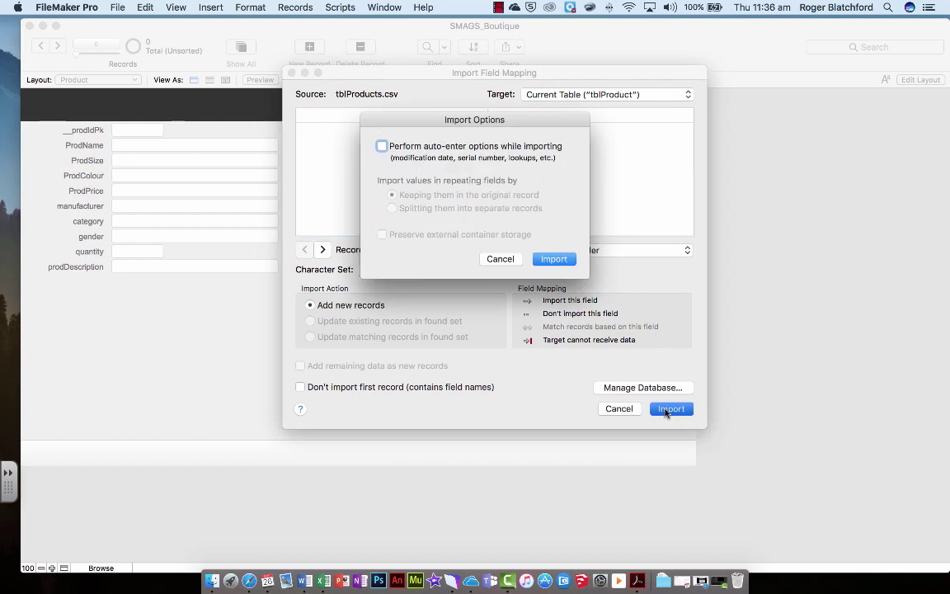
left_click(553, 259)
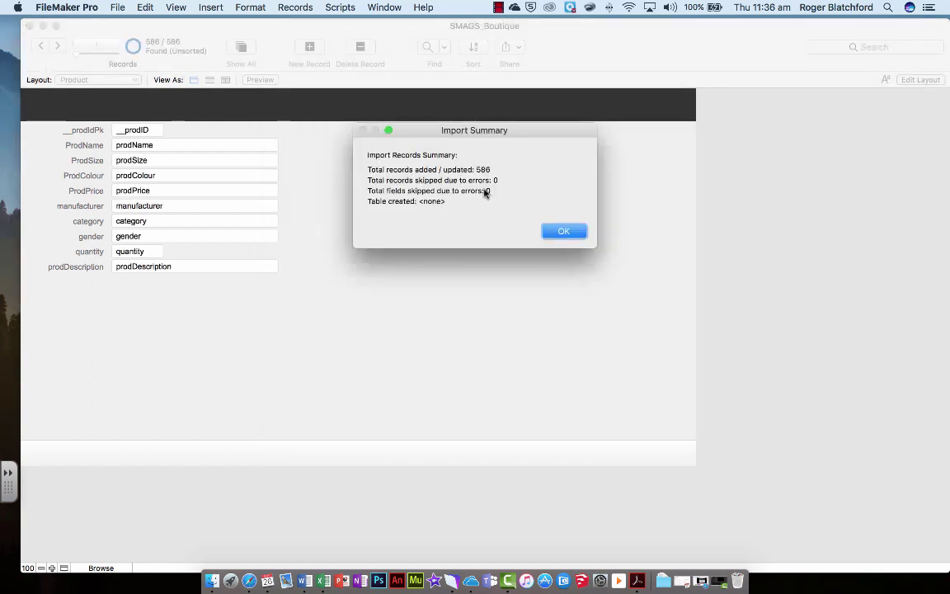
Close the summary, step through seven product records, then switch to the Orders layout.
left_click(565, 234)
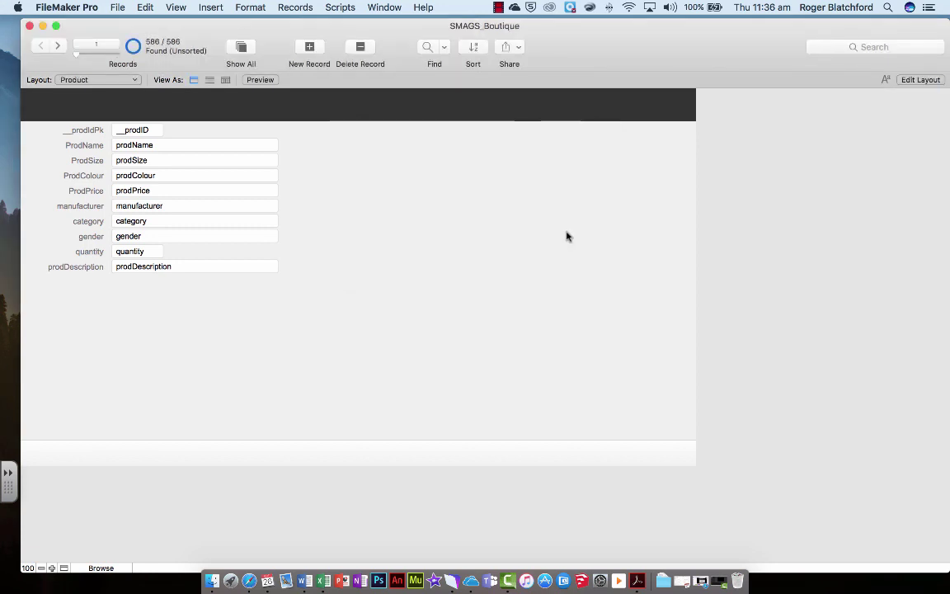
left_click(56, 47)
left_click(56, 47)
left_click(56, 47)
left_click(56, 47)
left_click(56, 47)
left_click(56, 47)
left_click(56, 47)
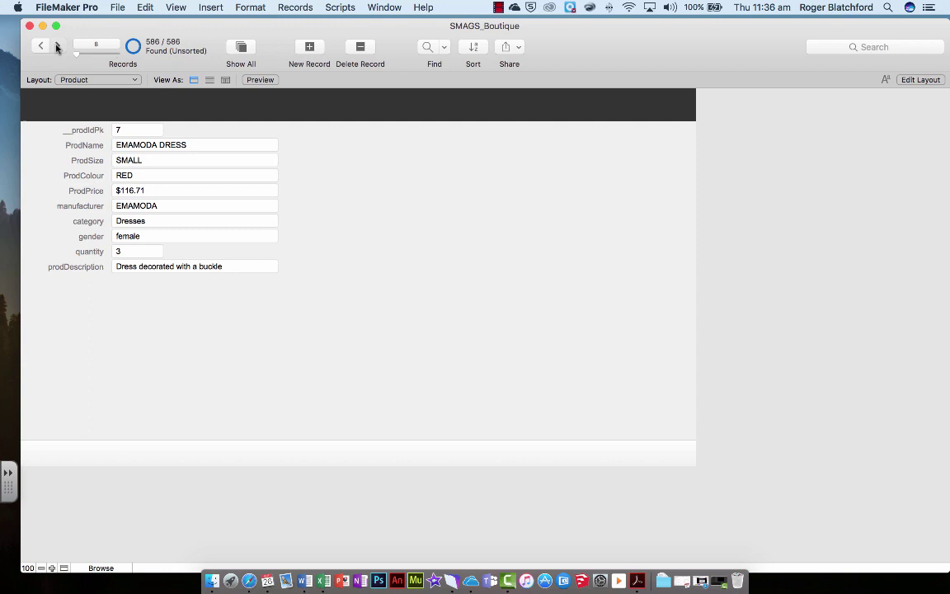
left_click(56, 47)
left_click(57, 47)
left_click(56, 47)
left_click(56, 47)
left_click(56, 47)
left_click(56, 47)
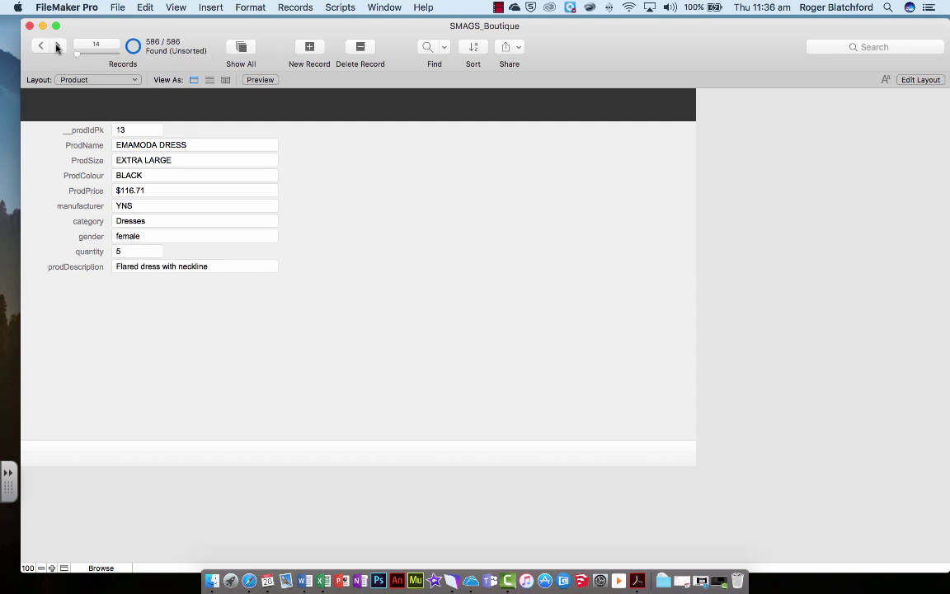
left_click(119, 80)
left_click(120, 58)
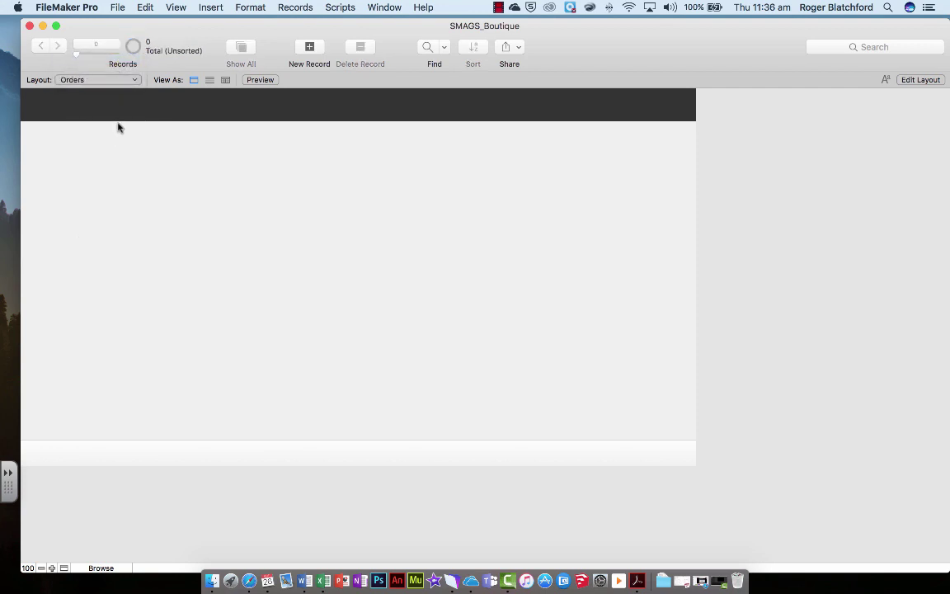
Import tblOrders.csv into the Orders table, bringing in all 1001 order records.
left_click(118, 8)
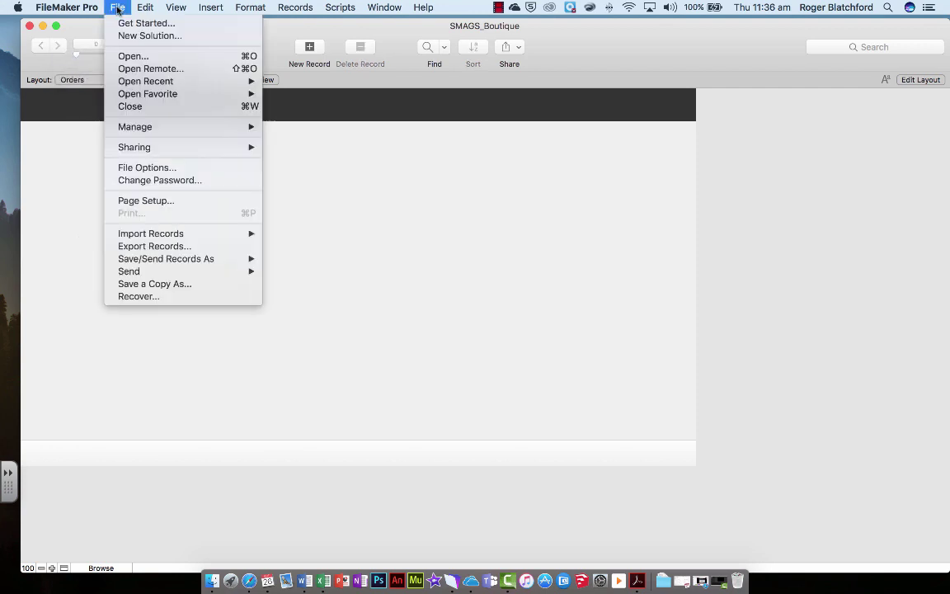
mouse_move(155, 235)
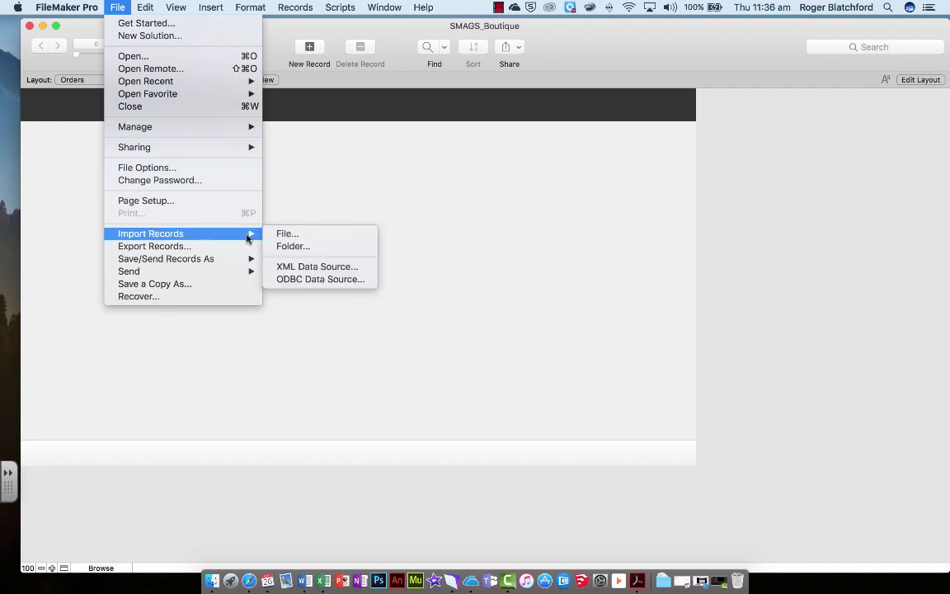
left_click(287, 234)
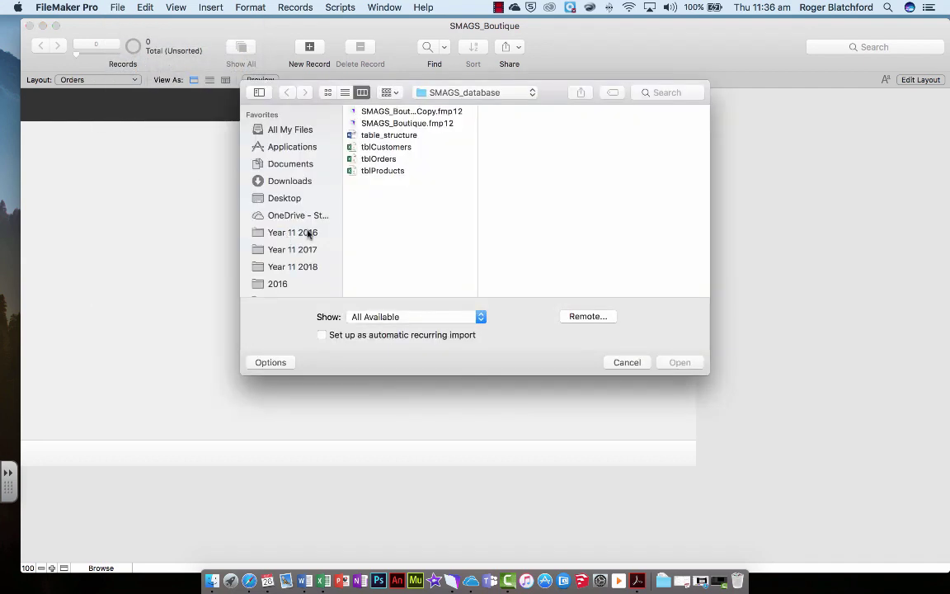
left_click(345, 157)
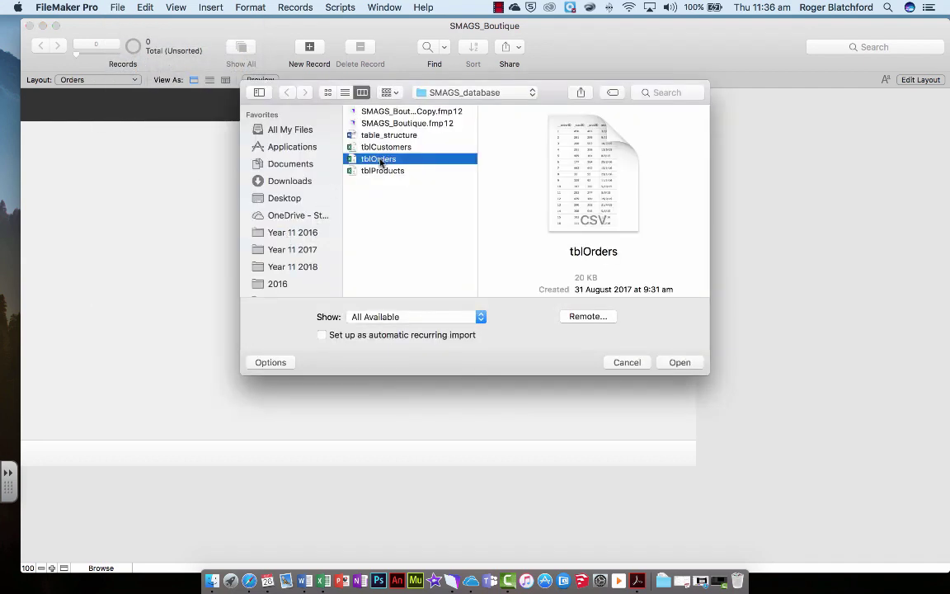
left_click(679, 363)
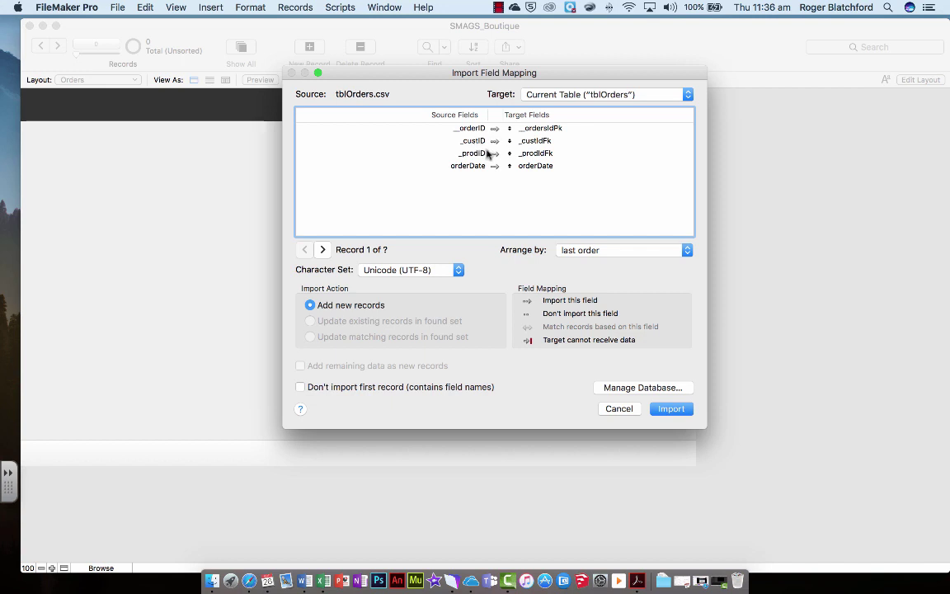
left_click(669, 410)
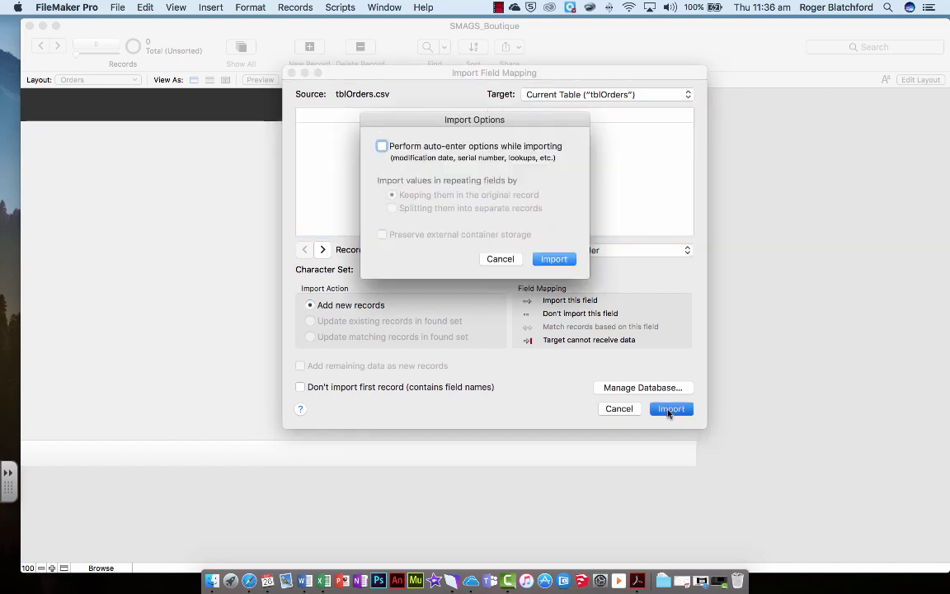
left_click(554, 259)
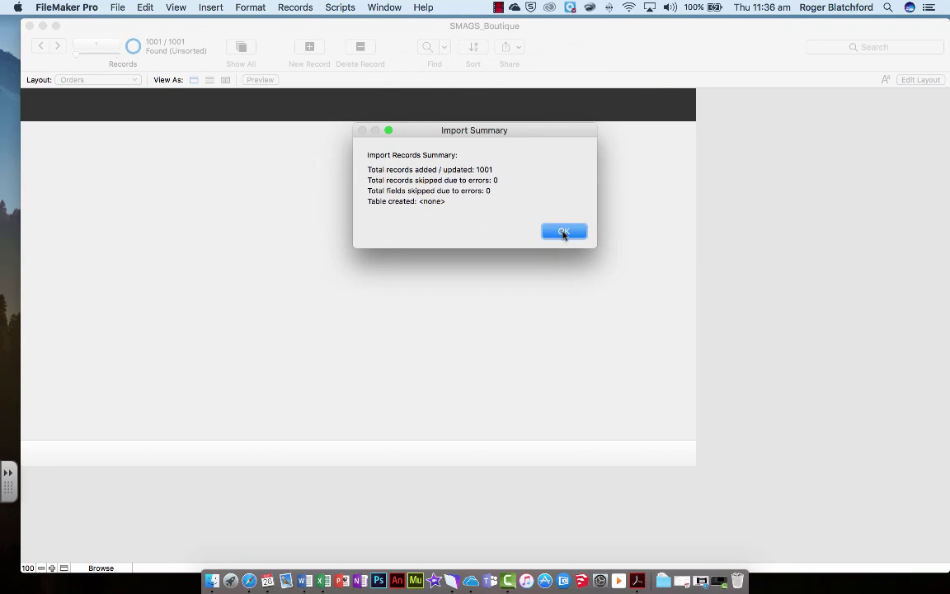
left_click(564, 233)
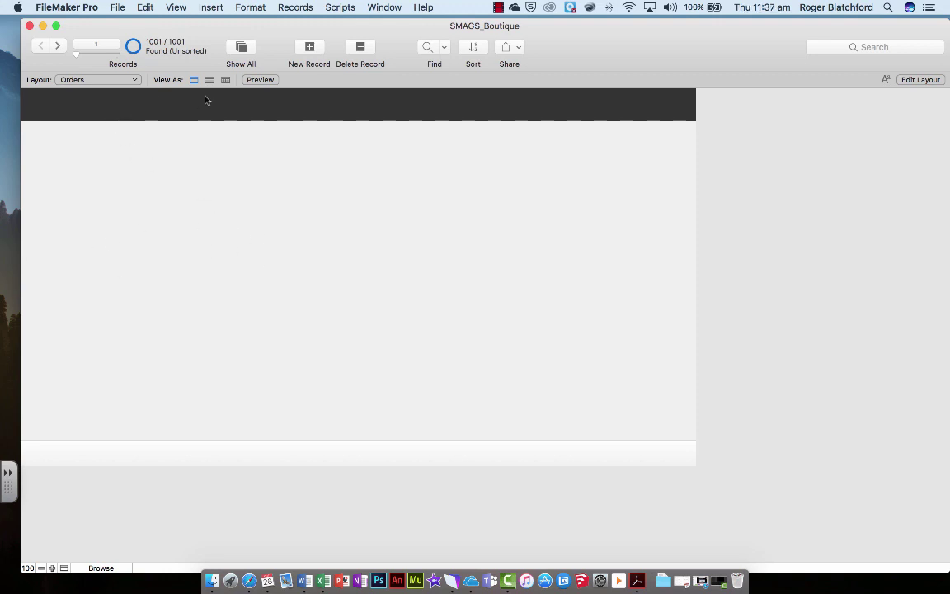
left_click(224, 80)
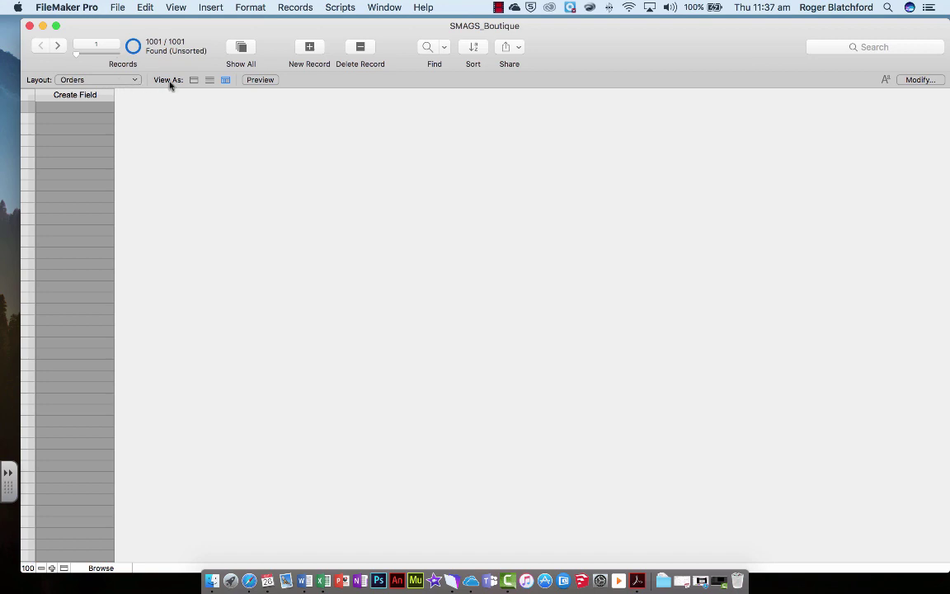
left_click(193, 80)
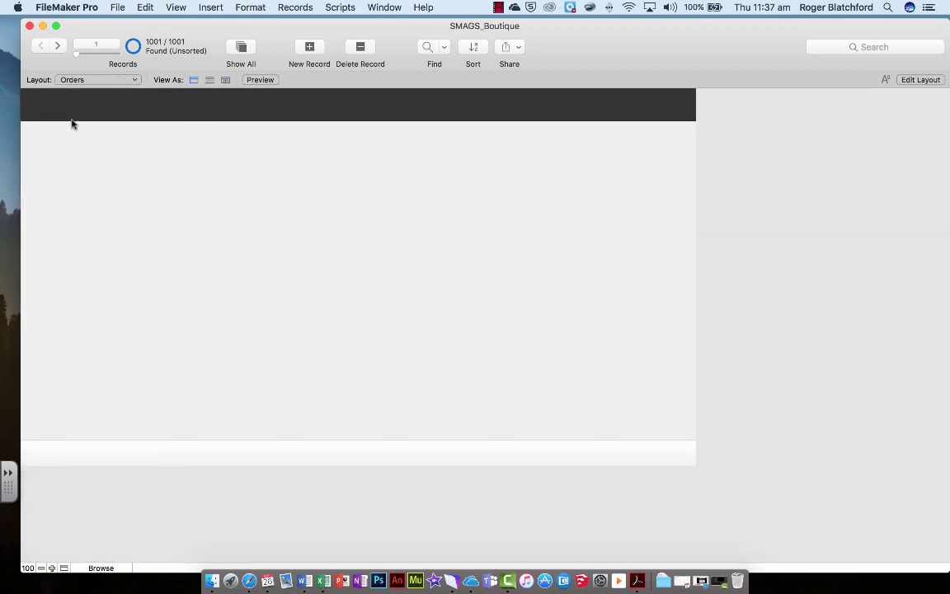